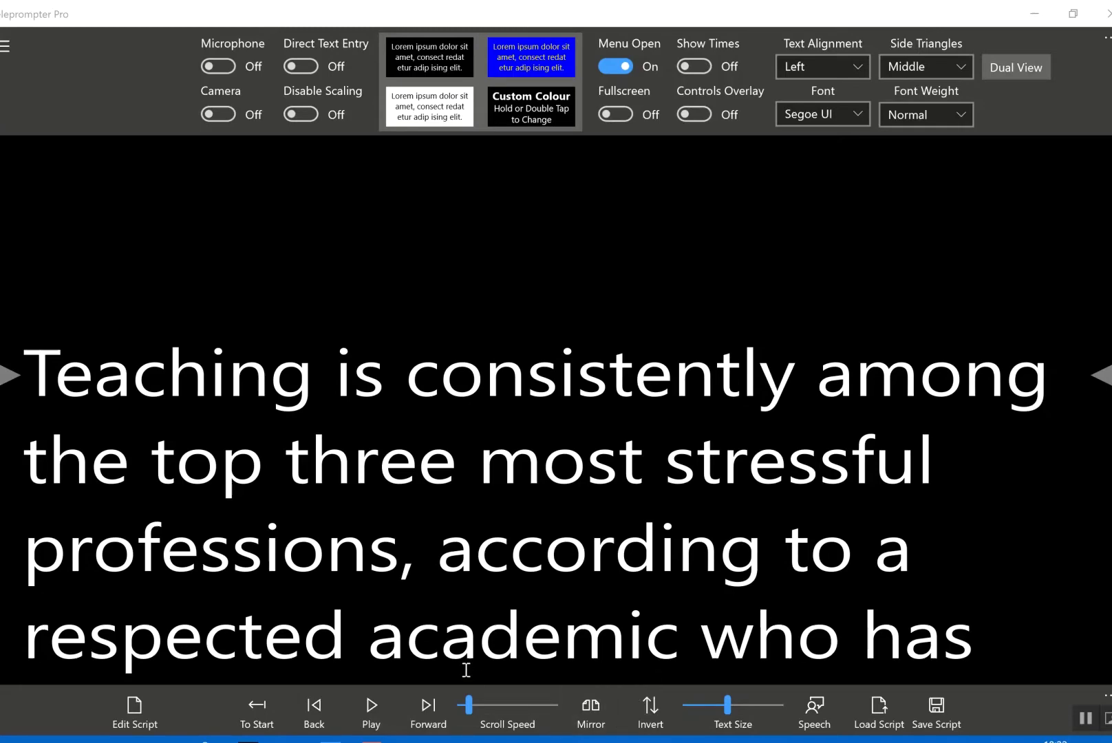
# - Briefly play the teaching-stress script, then pause it on its opening sentence
pyautogui.click(370, 720)
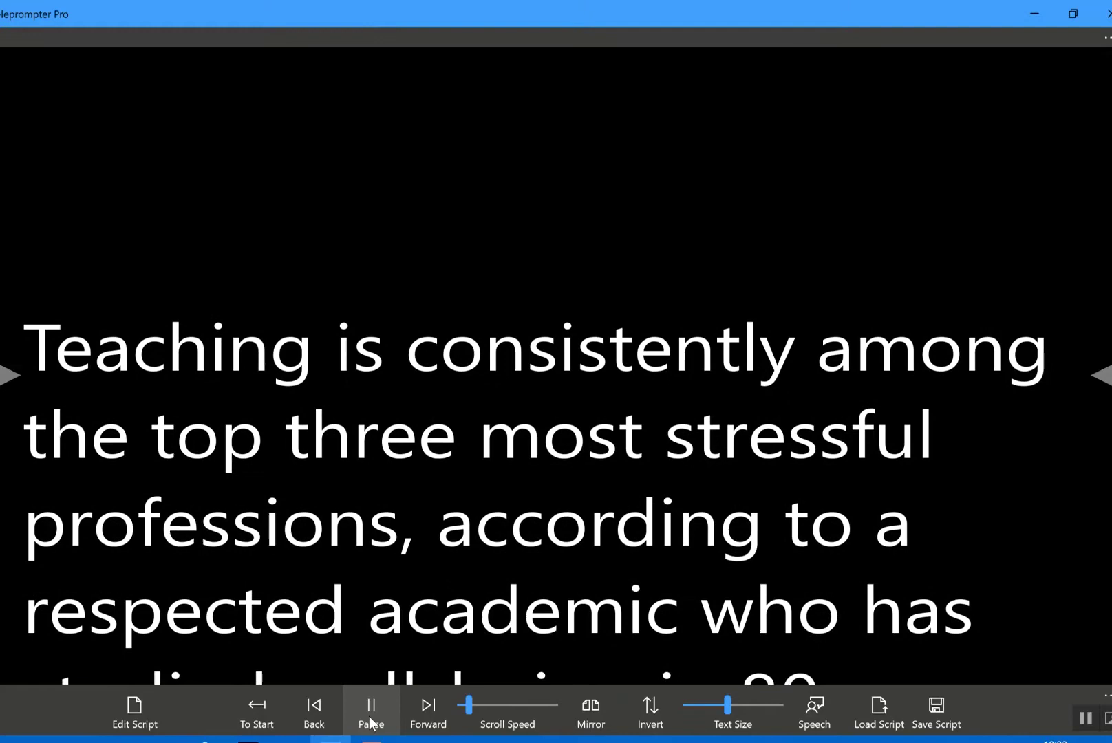
pyautogui.click(371, 721)
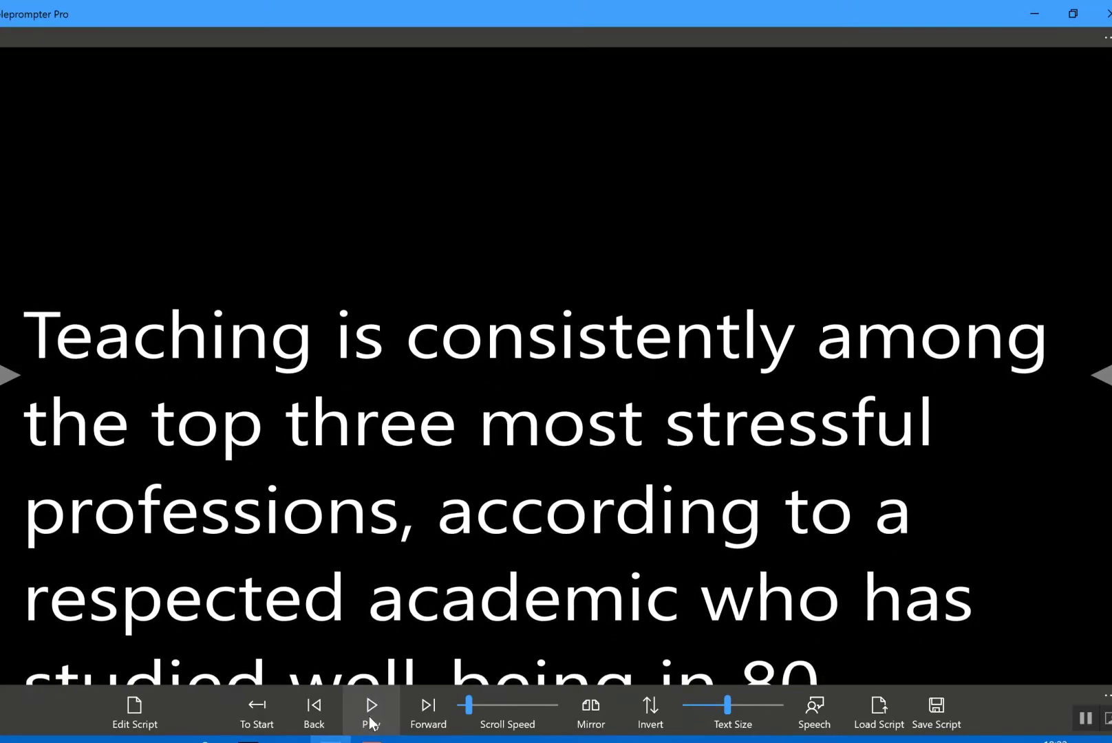
pyautogui.scroll(1, 416, 558)
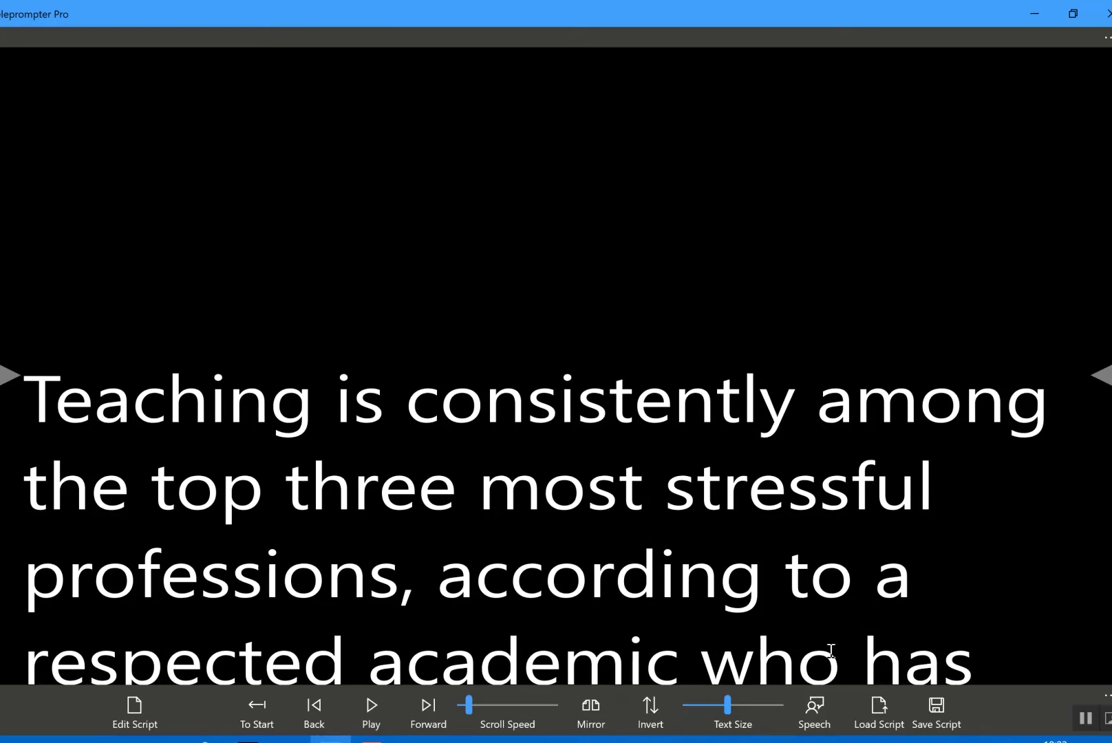
# - Scroll the script by voice to Sir Cary Cooper's introduction, then disable speech recognition
pyautogui.click(814, 707)
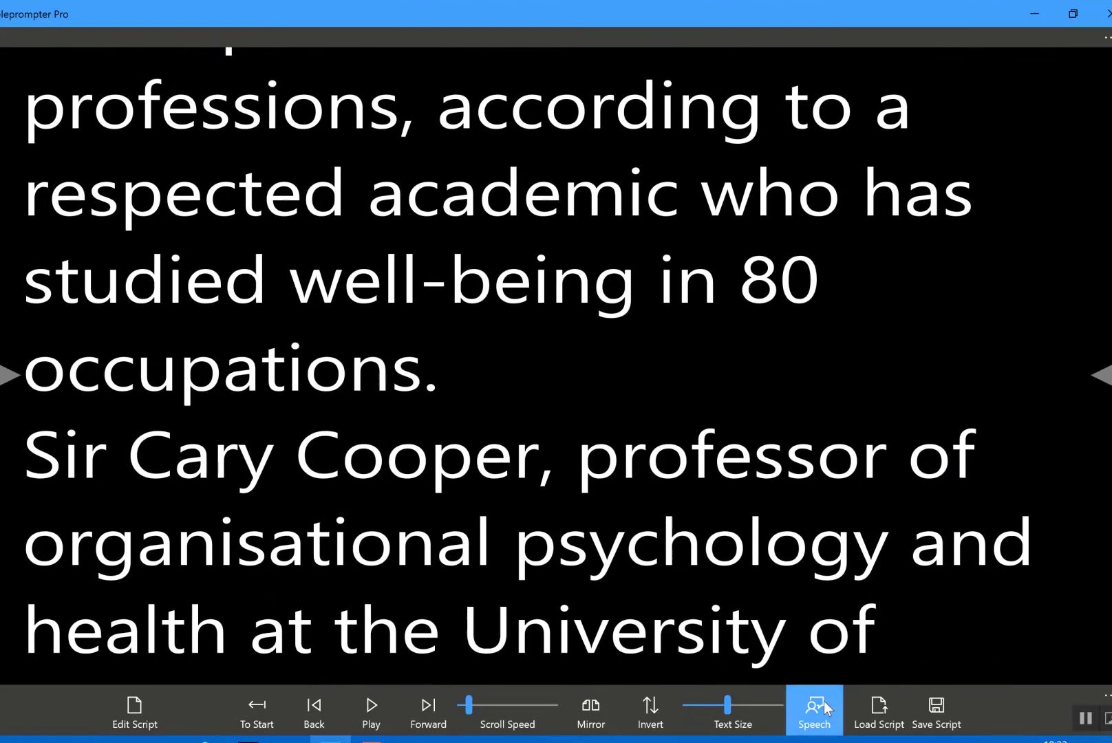
pyautogui.click(824, 700)
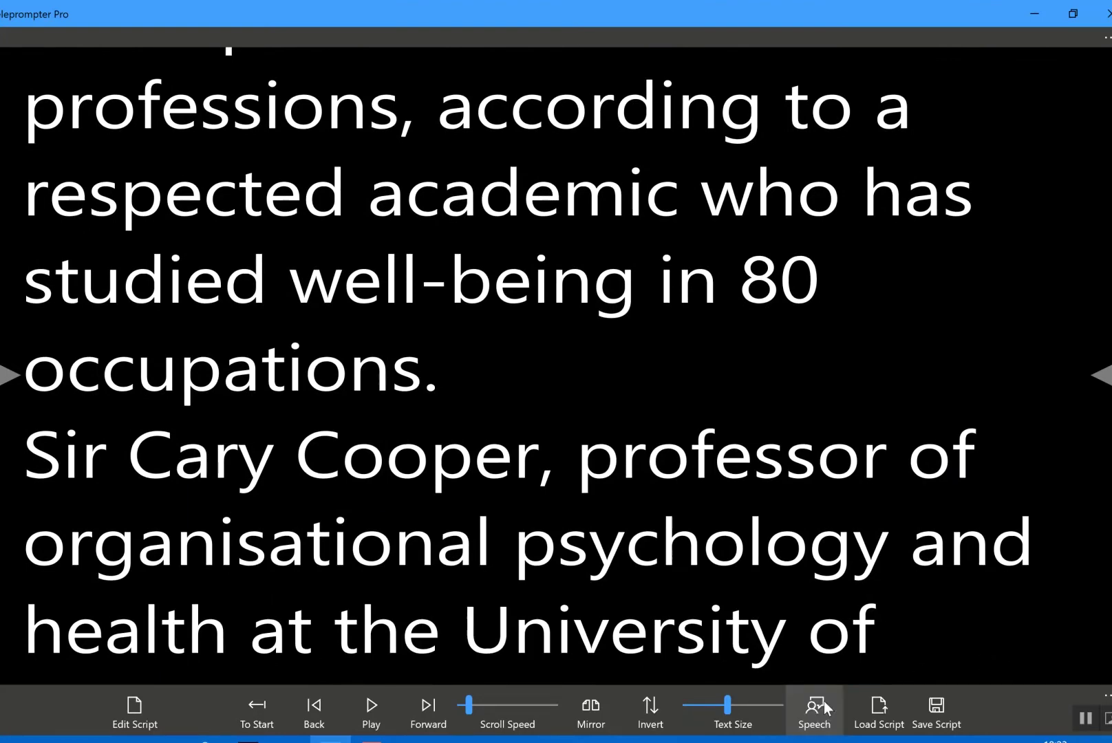
# - Jump to the script's beginning with Home and start constant-speed scrolling
pyautogui.press('Home')
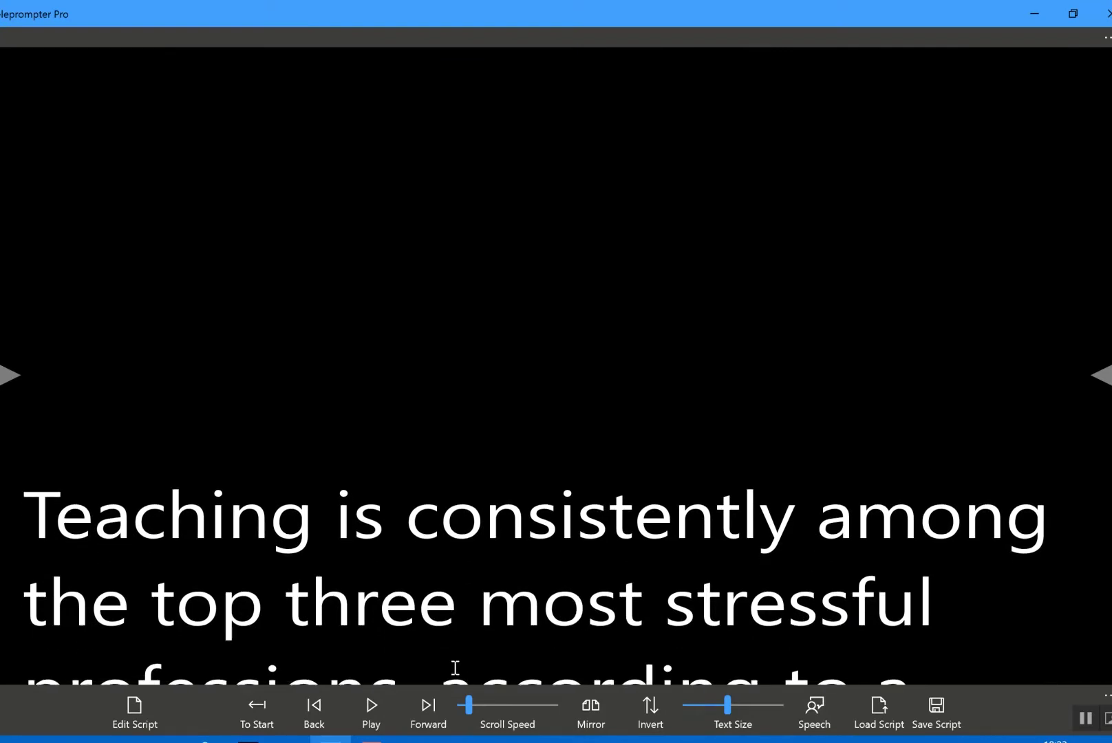
pyautogui.click(359, 714)
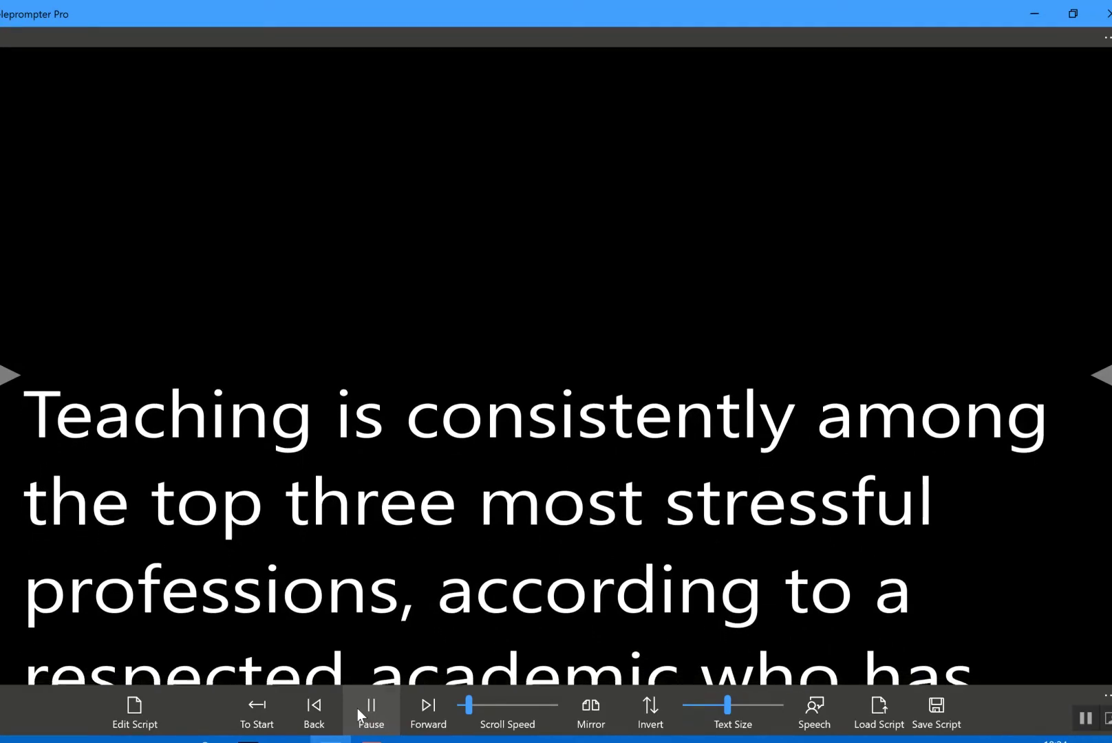
# - Add speech scrolling to the constant scroll, disable it, then pause at Manchester's business school
pyautogui.click(837, 693)
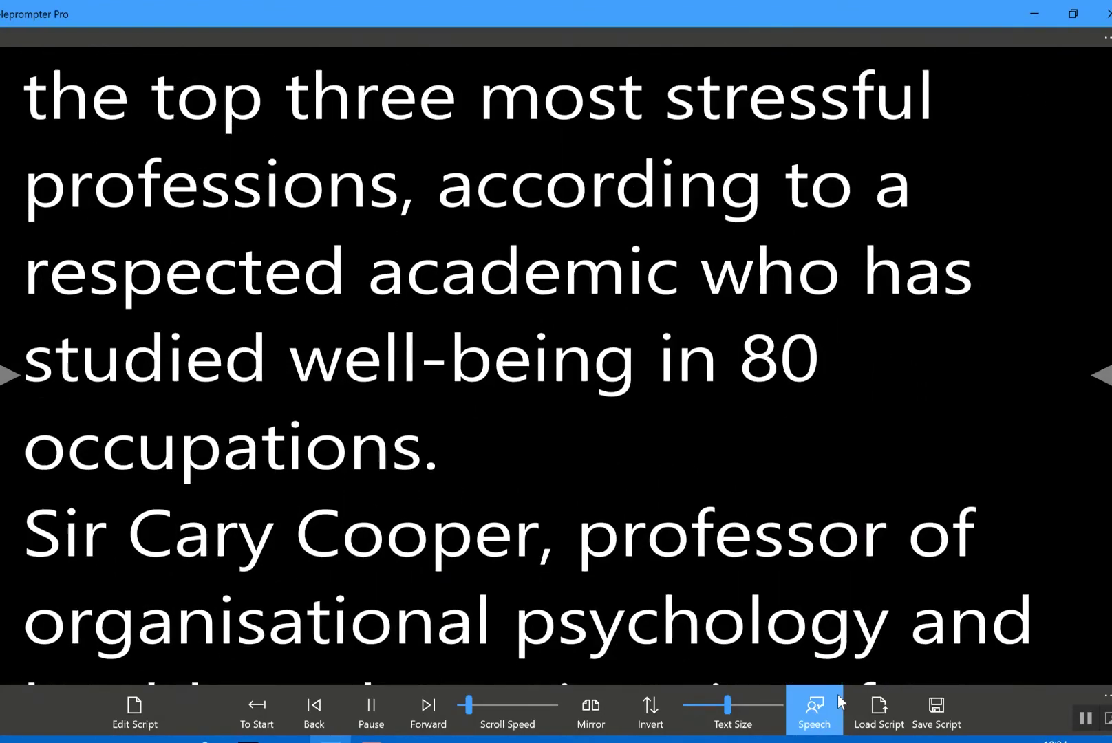
pyautogui.click(807, 714)
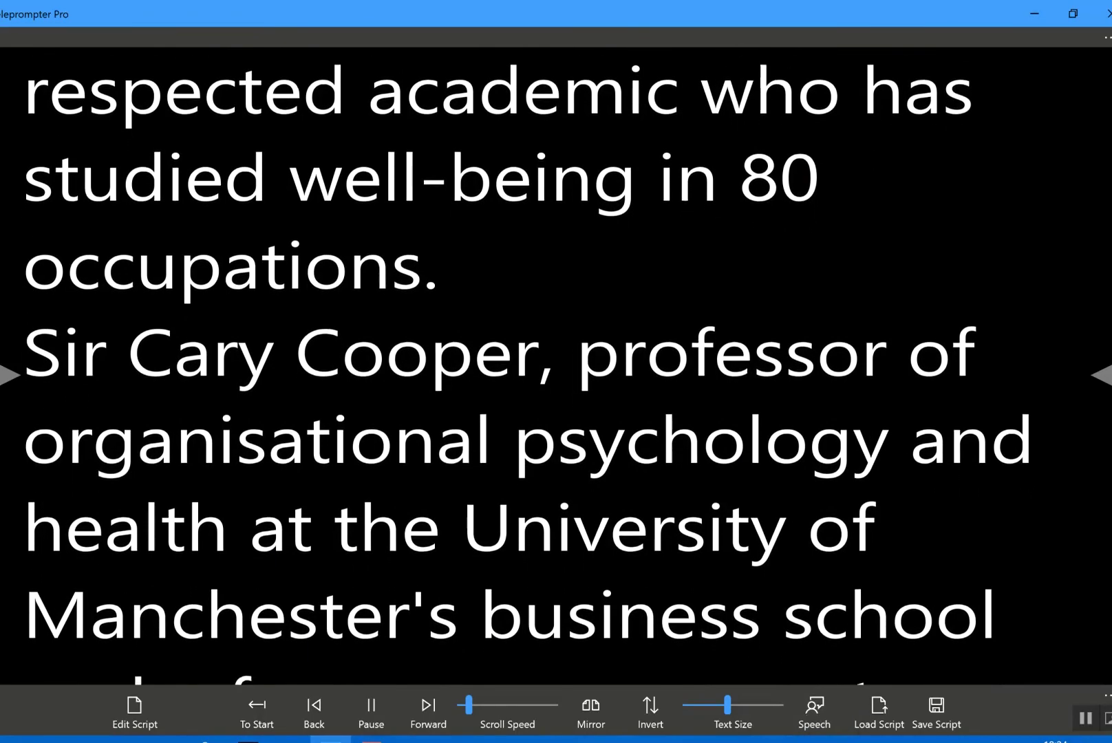
pyautogui.click(384, 710)
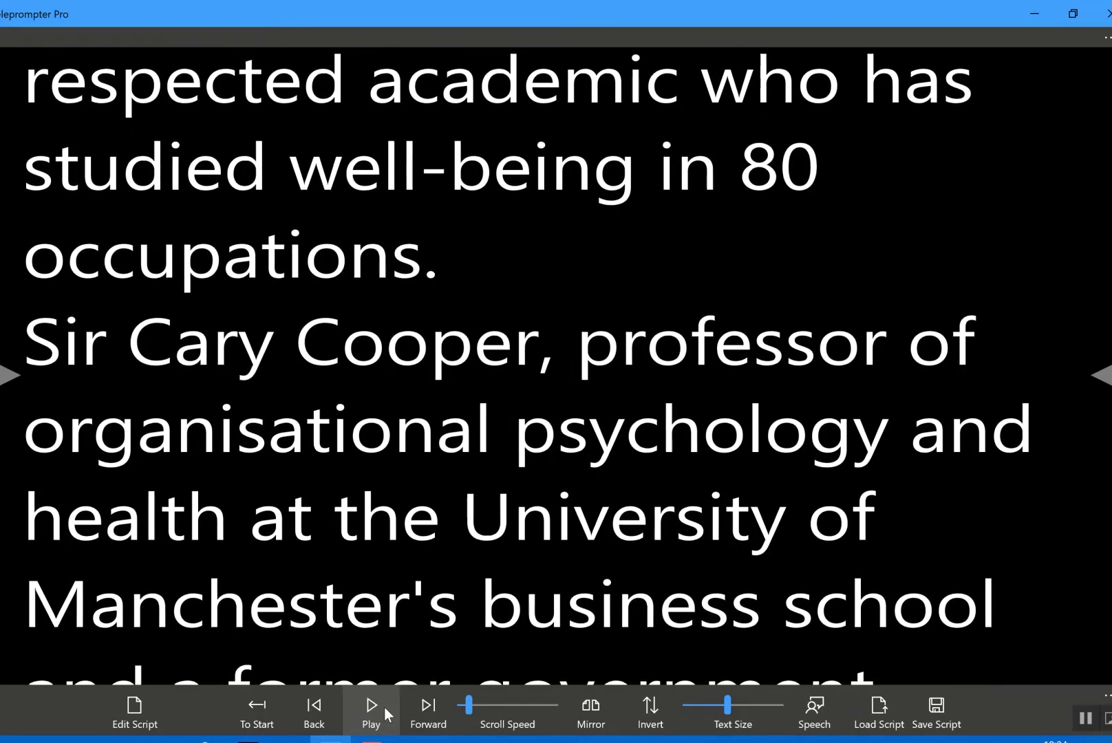